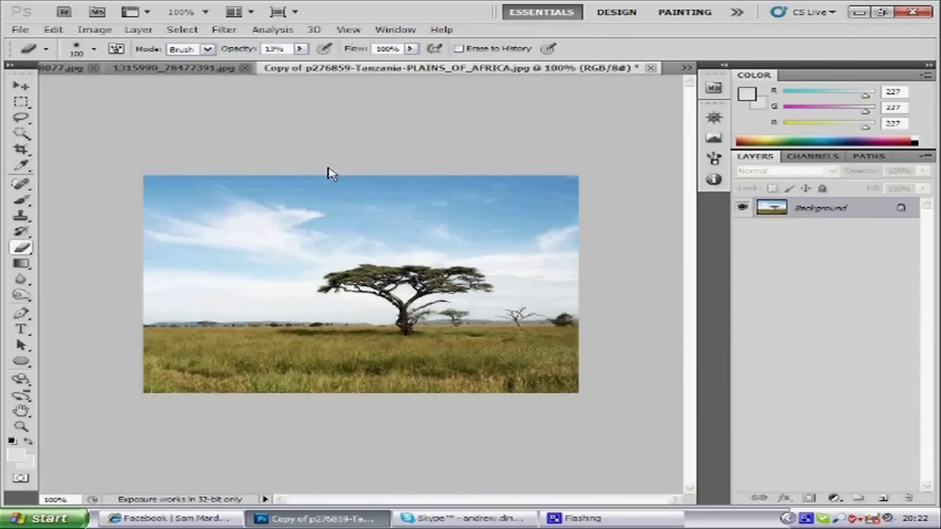
Glance at the File menu, then bring up the Image > Adjustments submenu.
click(20, 29)
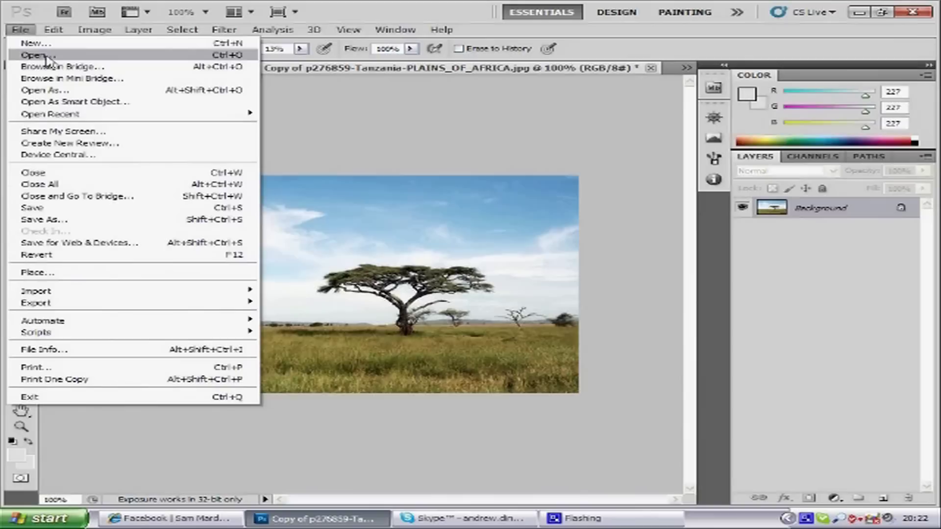
click(842, 273)
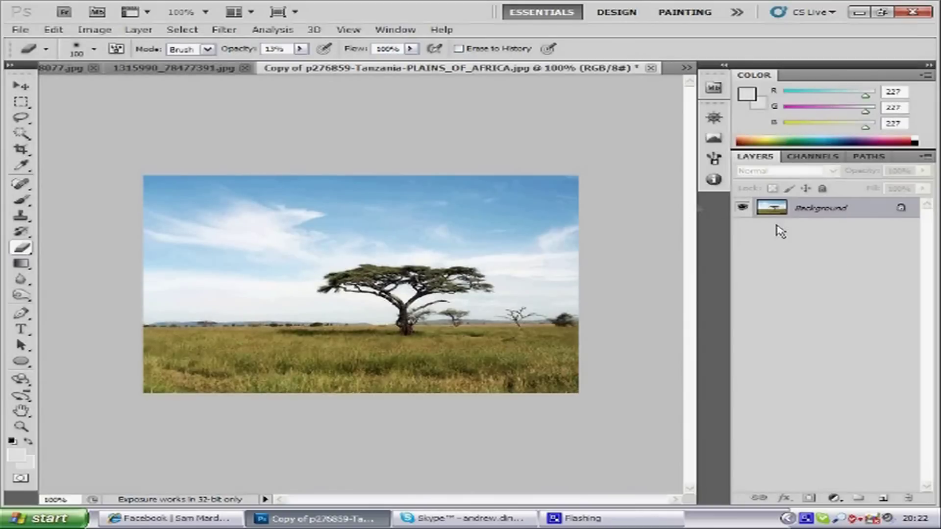
click(95, 29)
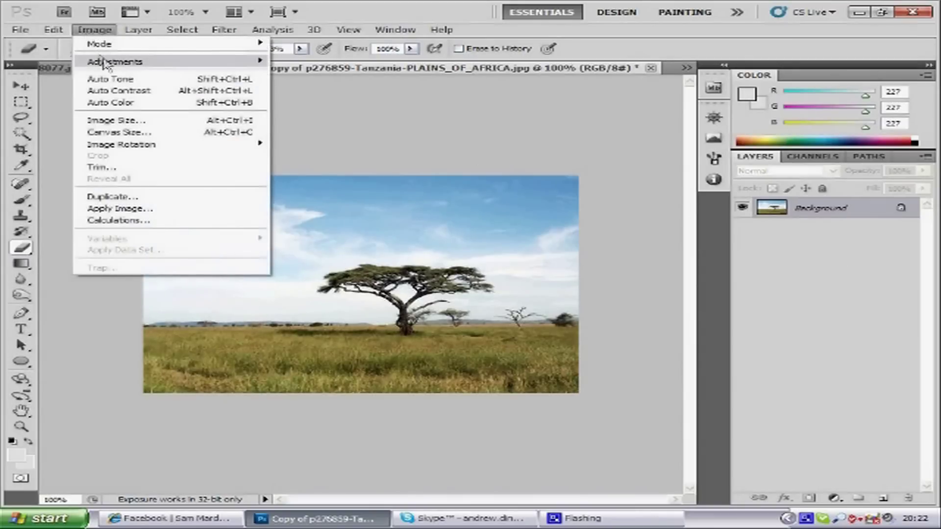
mouse_move(107, 63)
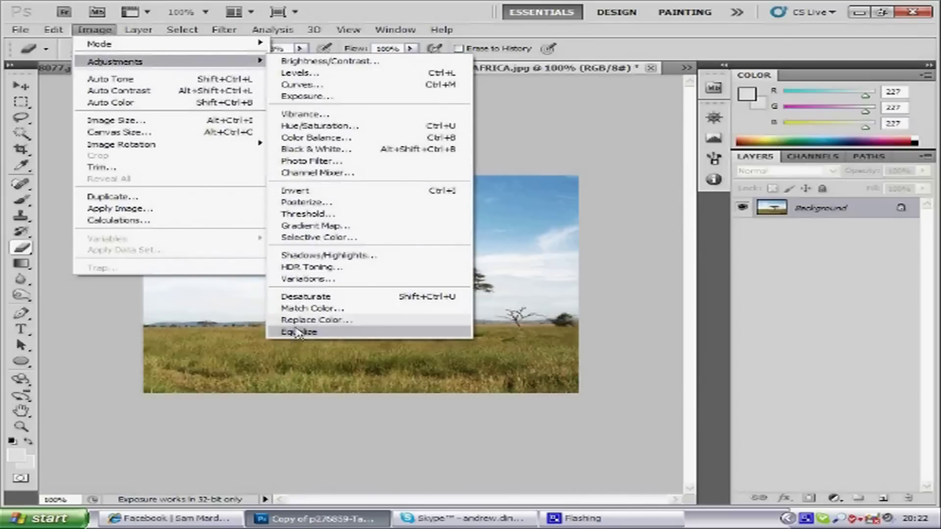
In Replace Color, sample the blue sky with Add to Sample and set Saturation to -100.
click(298, 321)
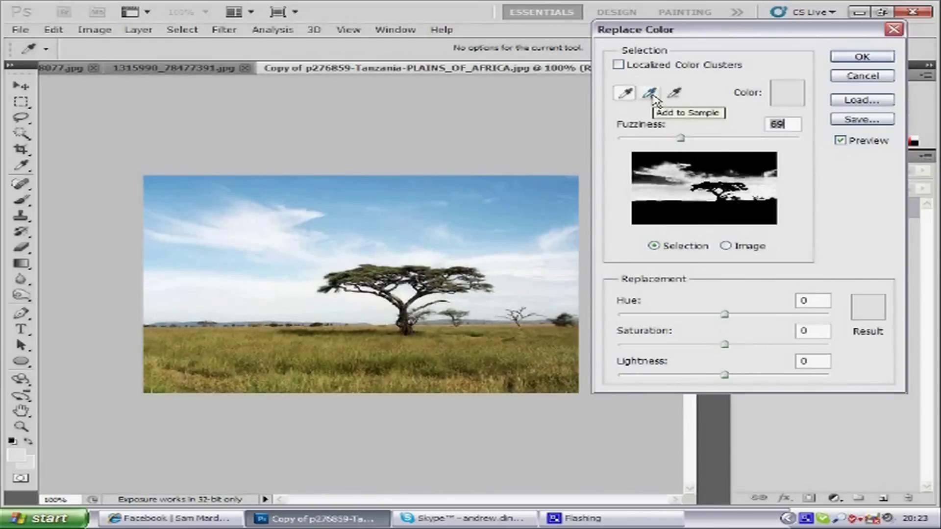
click(655, 99)
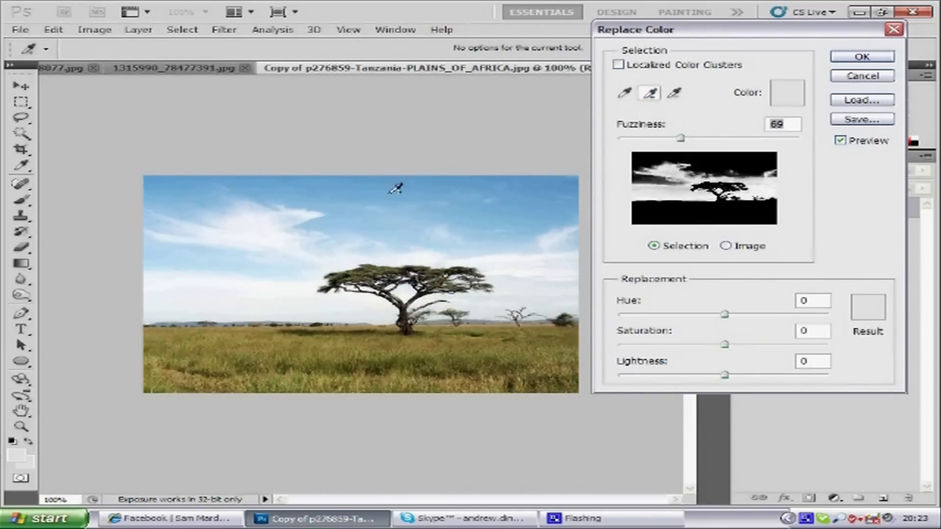
click(380, 185)
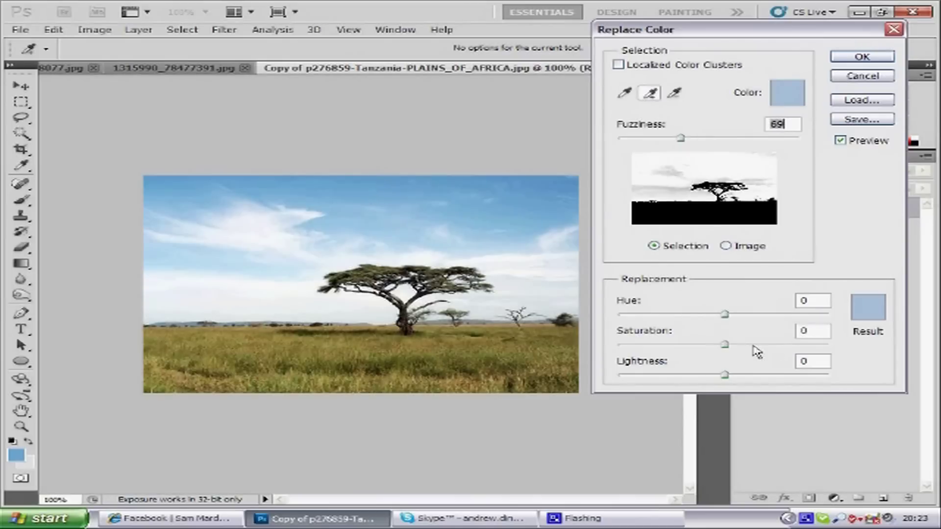
drag(725, 344, 612, 346)
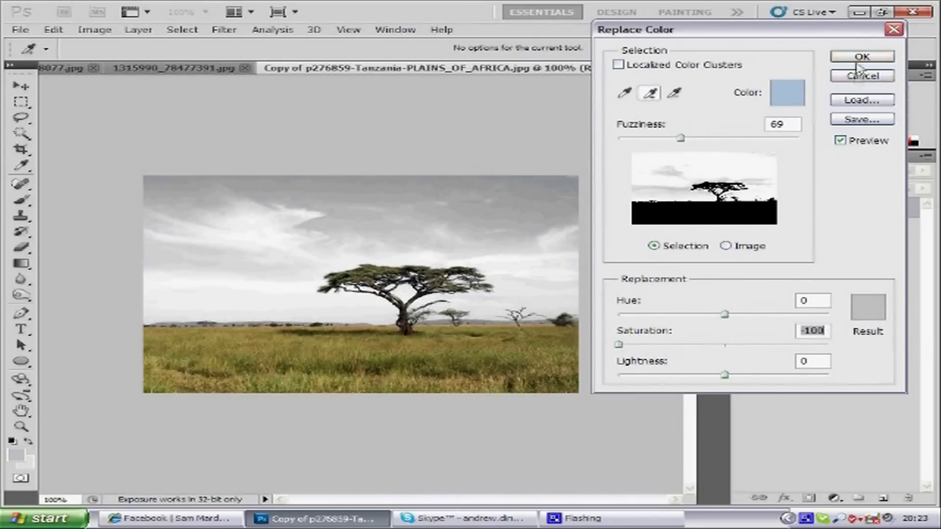
Apply the grey sky, then open Select > Color Range with Add to Sample and Fuzziness 200.
click(861, 58)
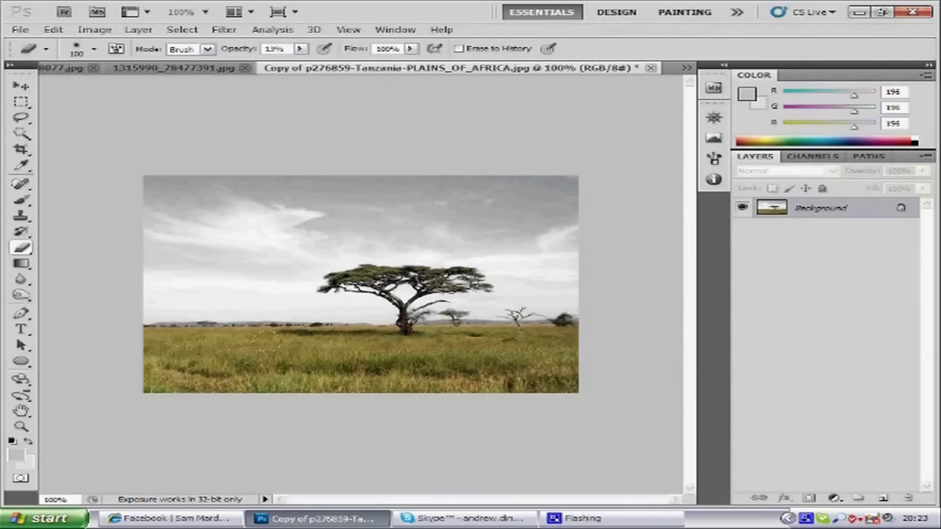
click(191, 31)
click(215, 138)
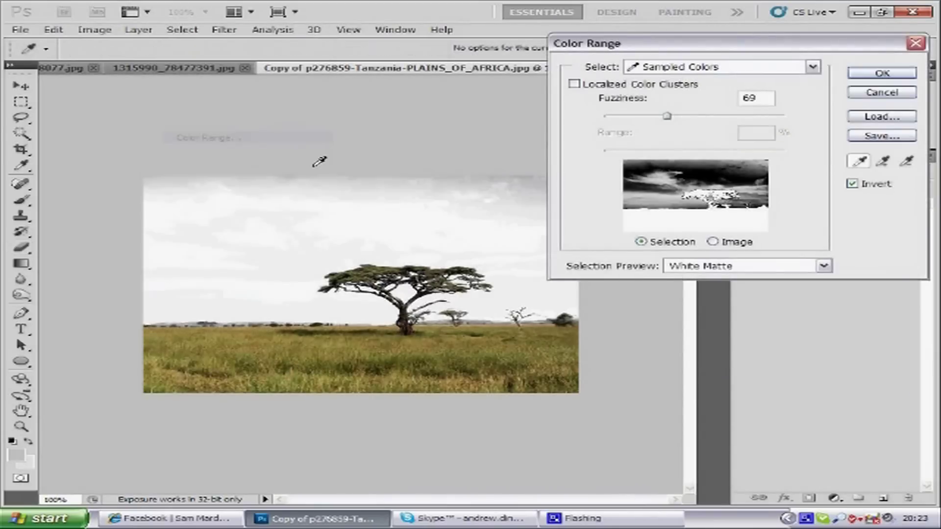
click(884, 163)
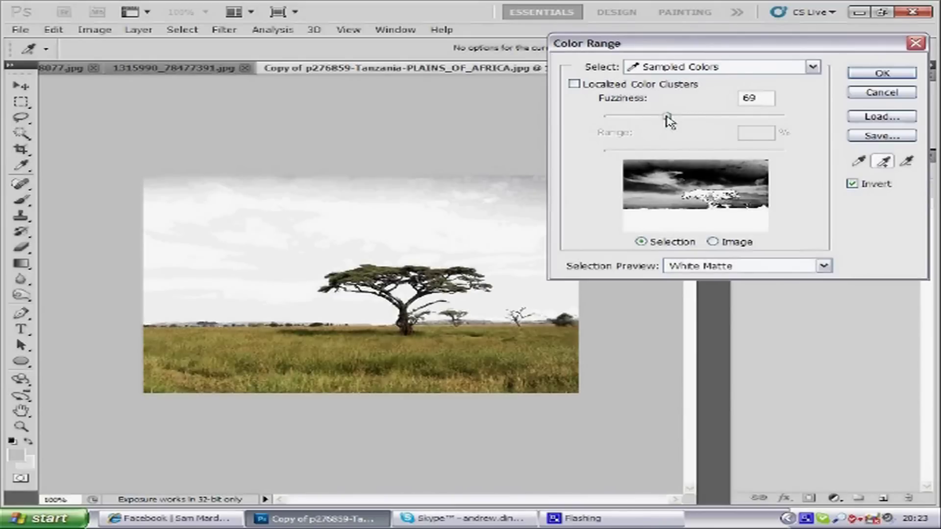
drag(666, 116, 790, 118)
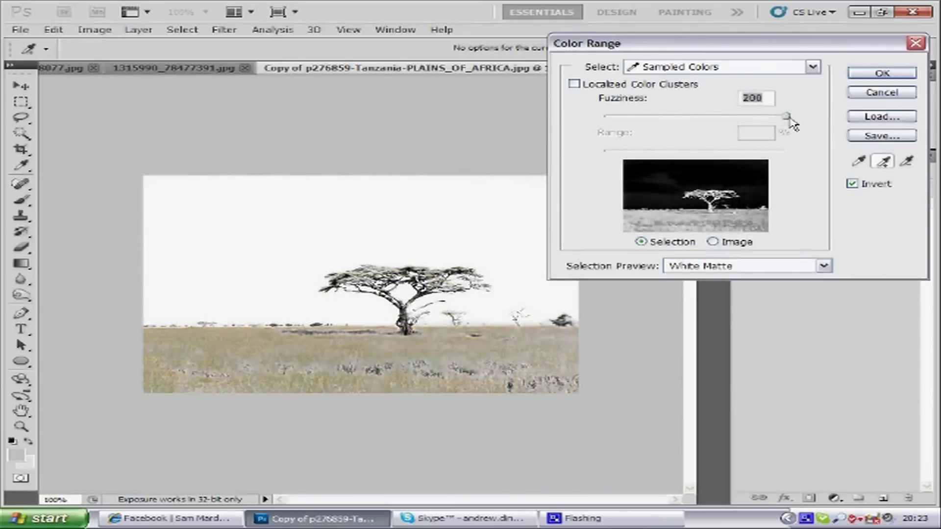
Add grass tones to the sample, subtract the sky tones, and lower Fuzziness to 128.
click(886, 166)
click(309, 357)
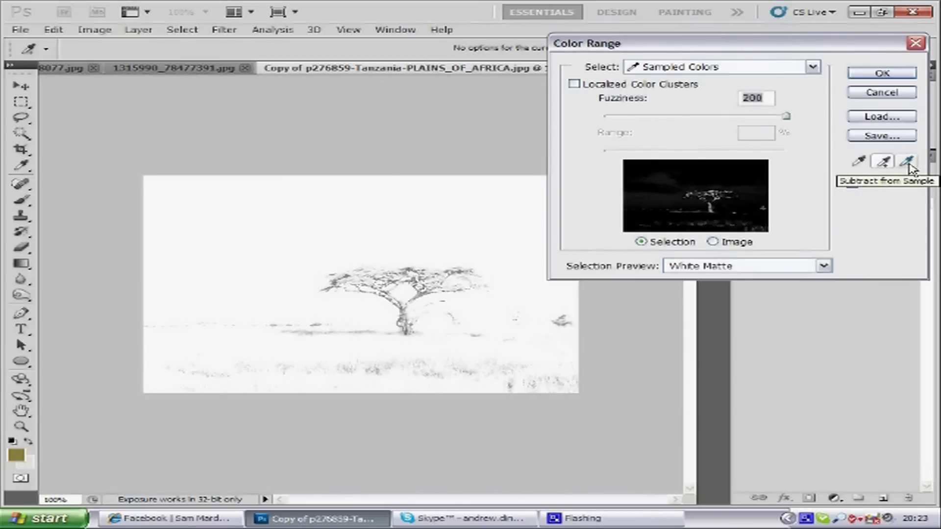
click(907, 161)
click(329, 194)
click(304, 213)
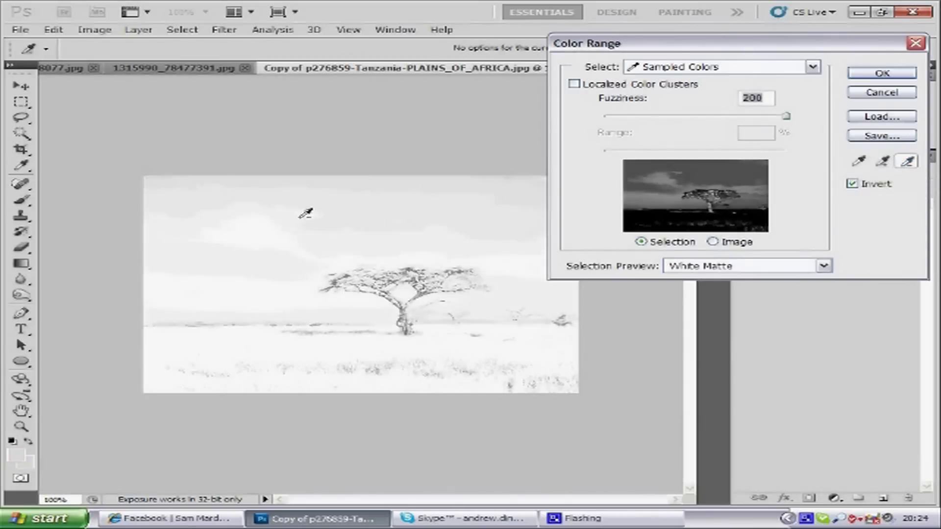
click(442, 205)
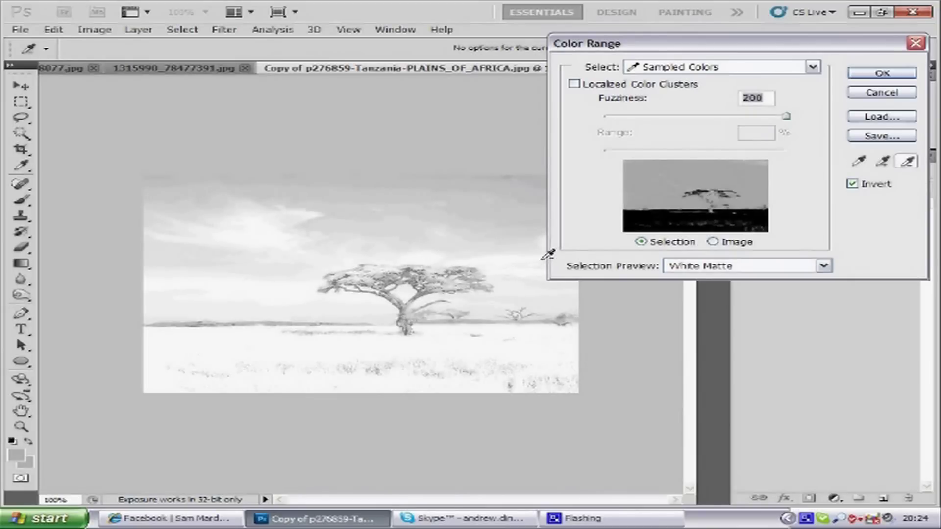
drag(786, 116, 721, 121)
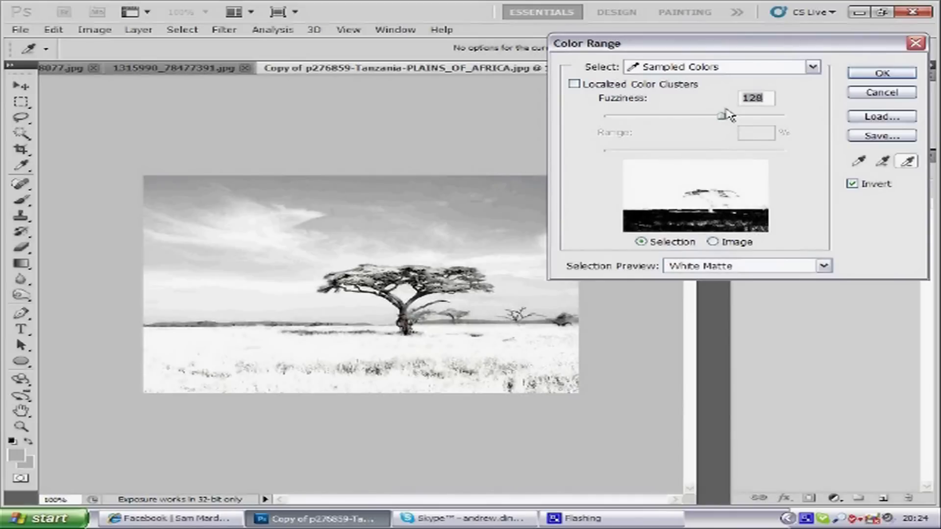
Accept the colour range, invert the selection to the grassland, and add empty Layer 1.
click(876, 74)
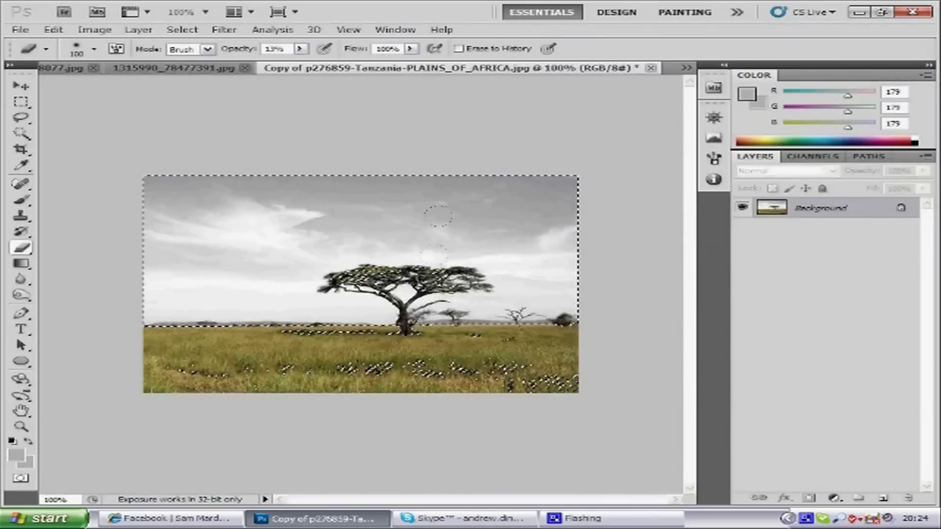
click(183, 29)
click(211, 78)
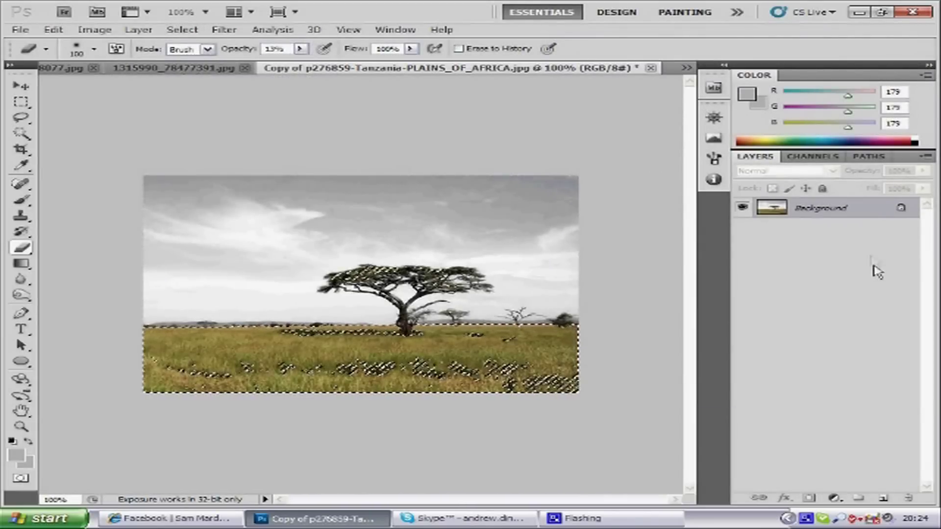
click(886, 498)
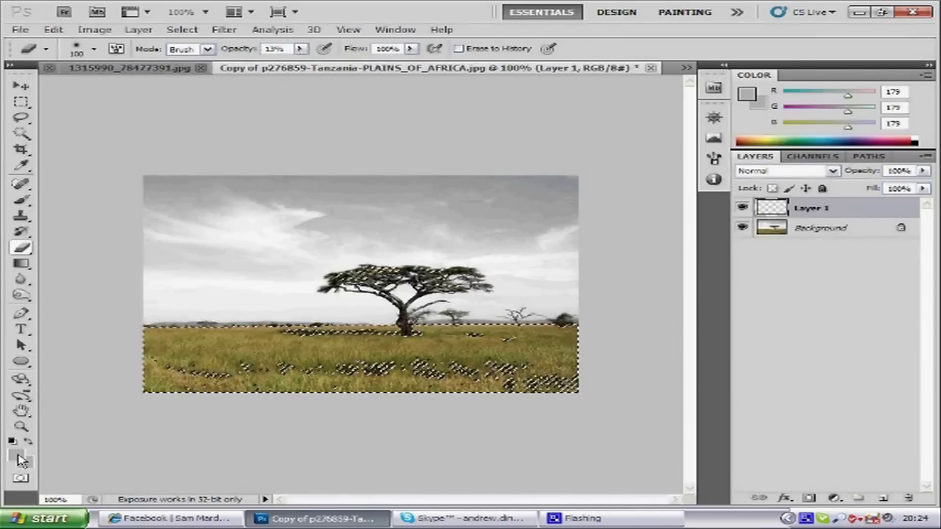
Set the foreground colour to near-white in the Color Picker.
click(17, 456)
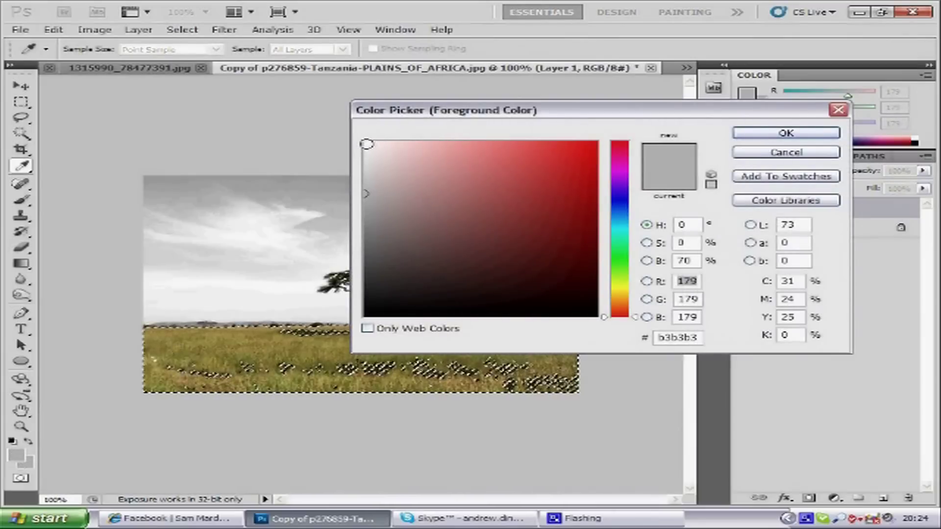
click(365, 142)
click(786, 133)
key(e)
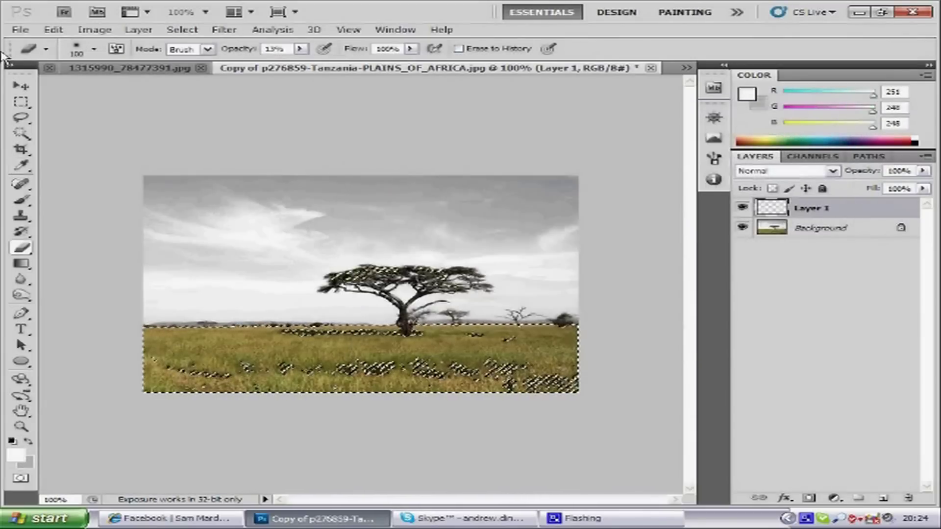
Fill the grassland selection on Layer 1 with the near-white foreground colour.
click(55, 31)
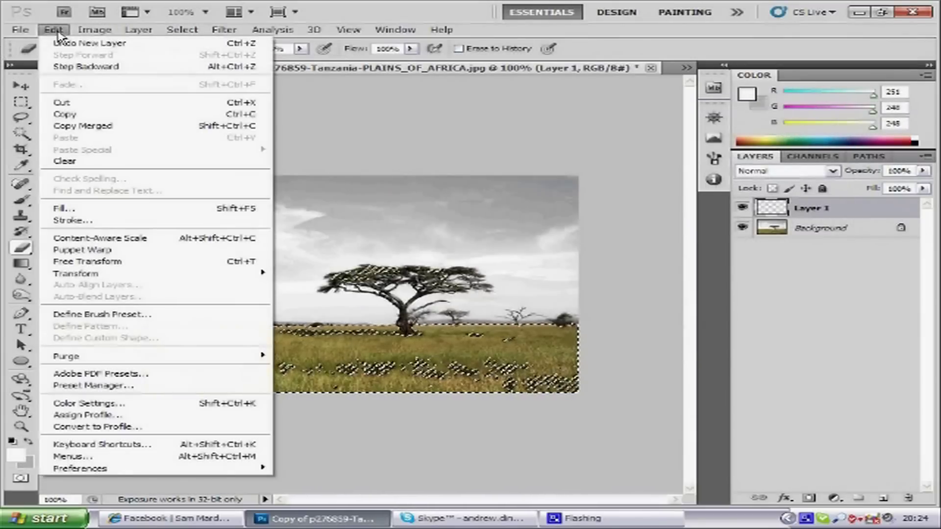
click(87, 212)
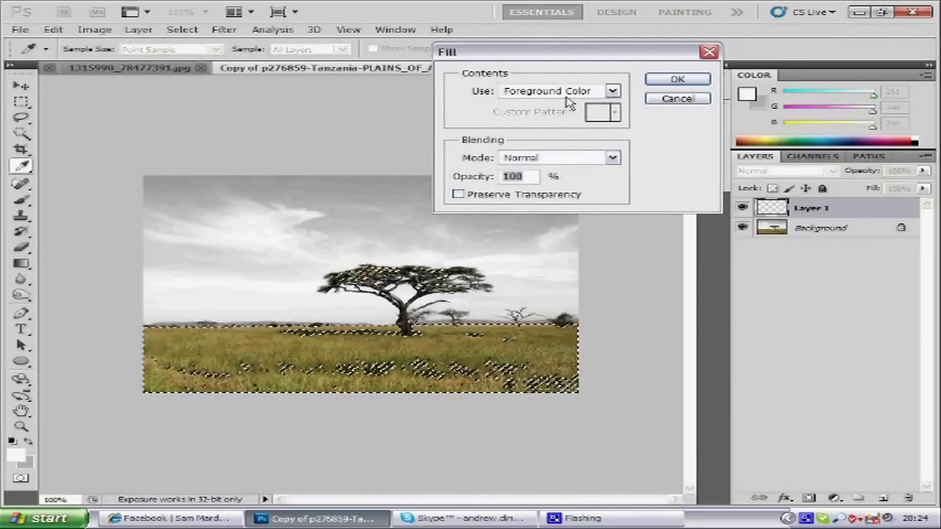
click(669, 82)
key(e)
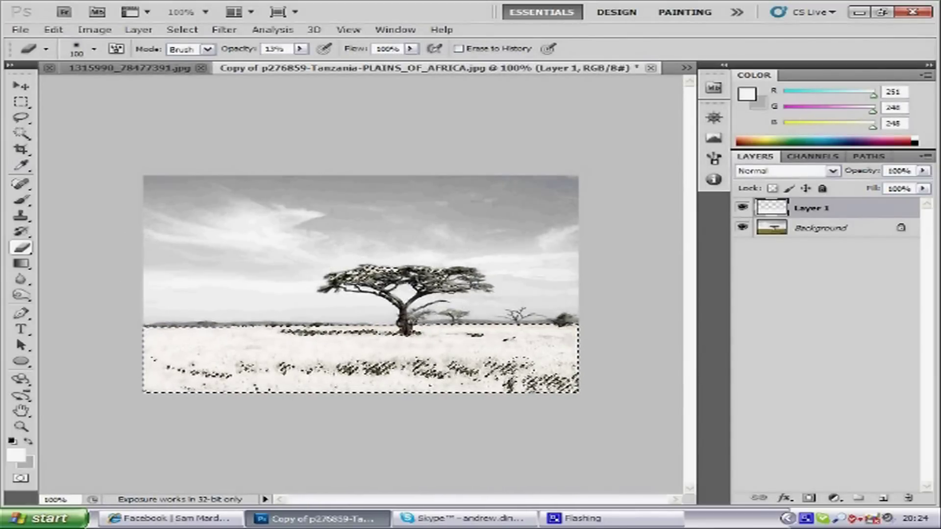
Deselect with Ctrl+D to clear the selection around the grassland.
key(ctrl+d)
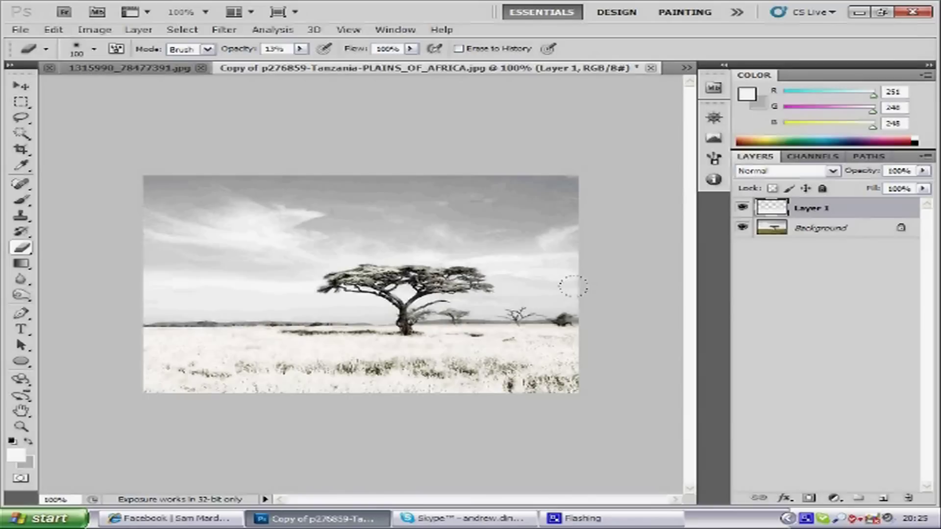
click(169, 70)
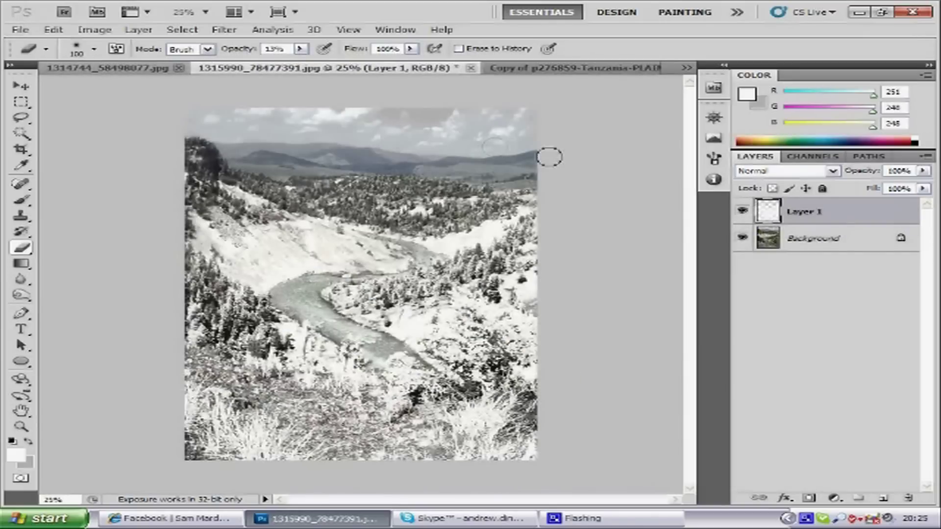
click(743, 211)
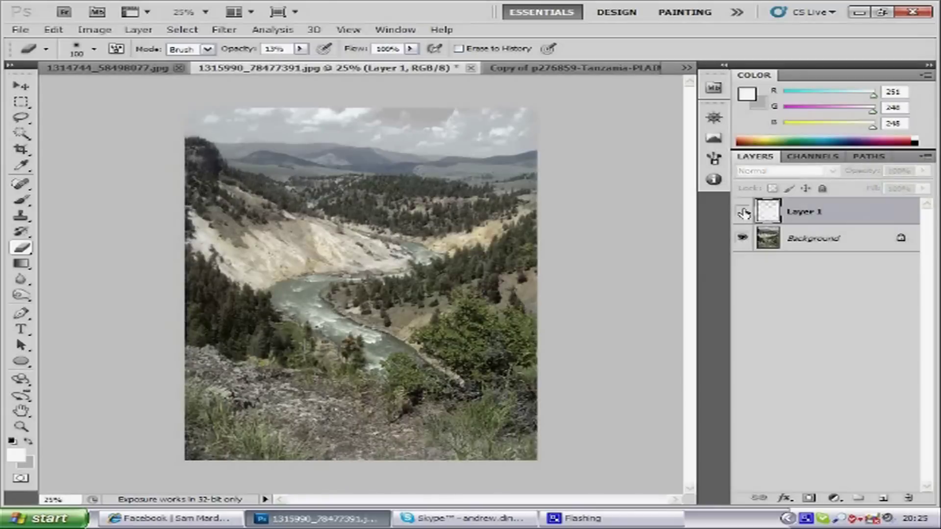
click(743, 212)
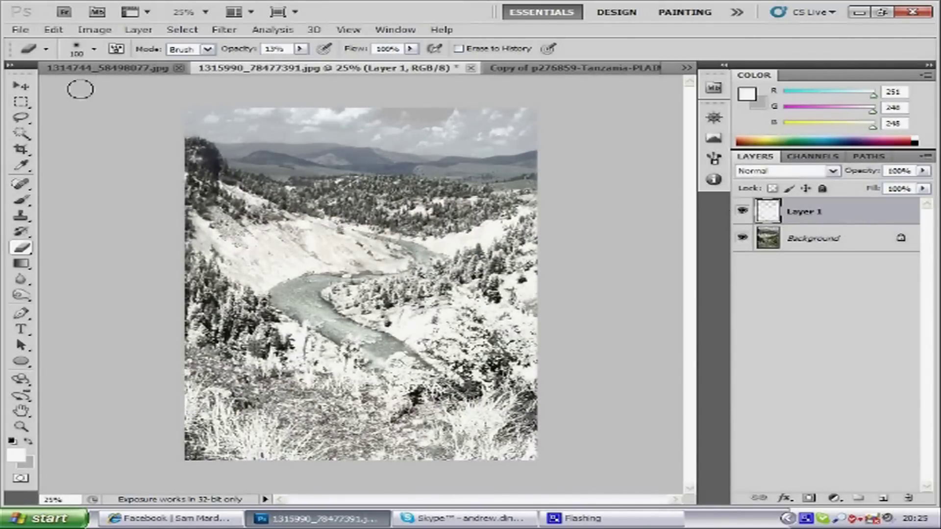
Switch to 1314744_58498077.jpg and toggle Layer 1's visibility off and back on.
click(98, 69)
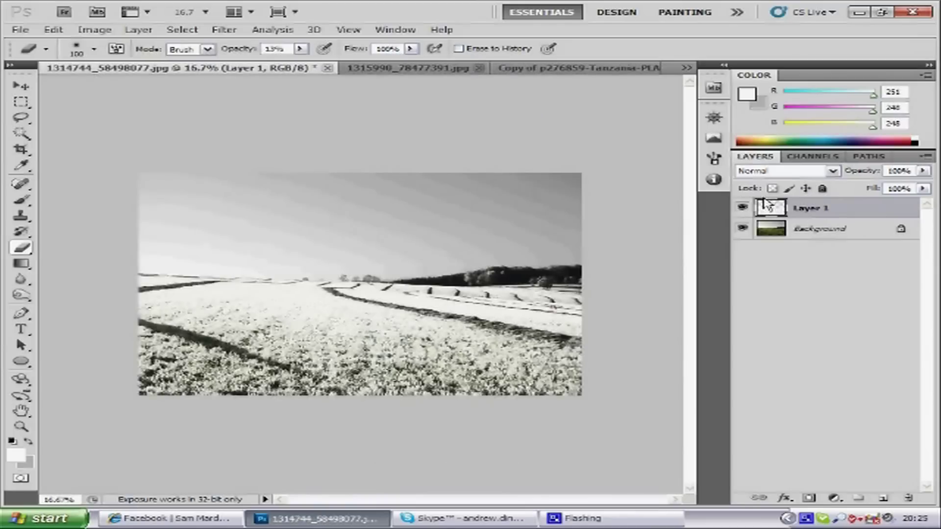
click(743, 210)
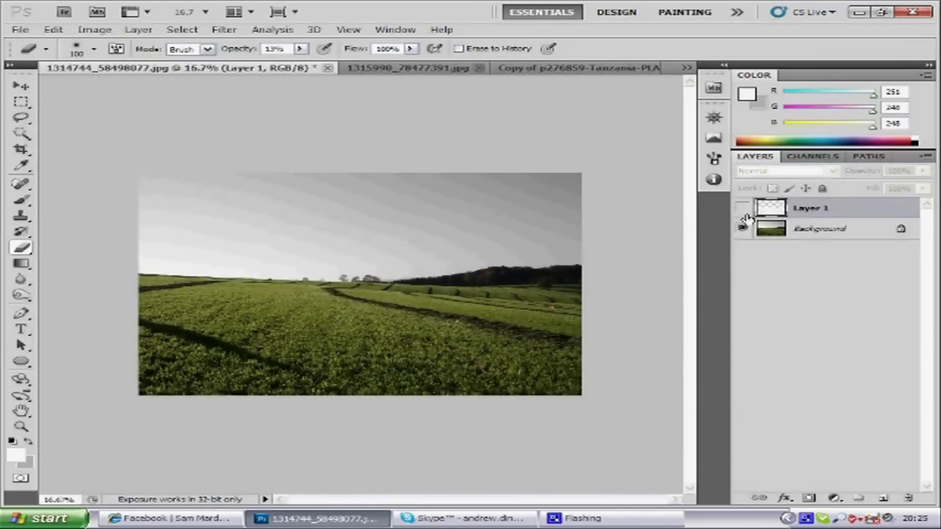
click(742, 207)
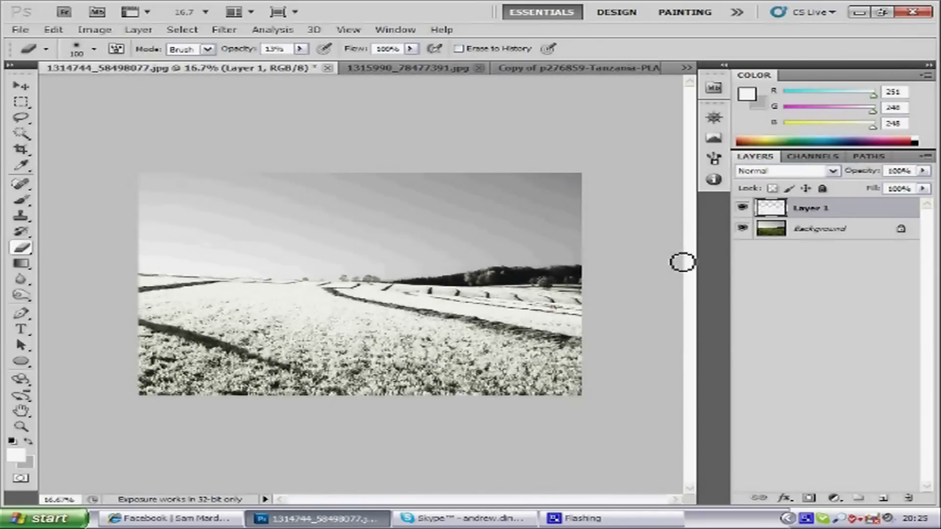